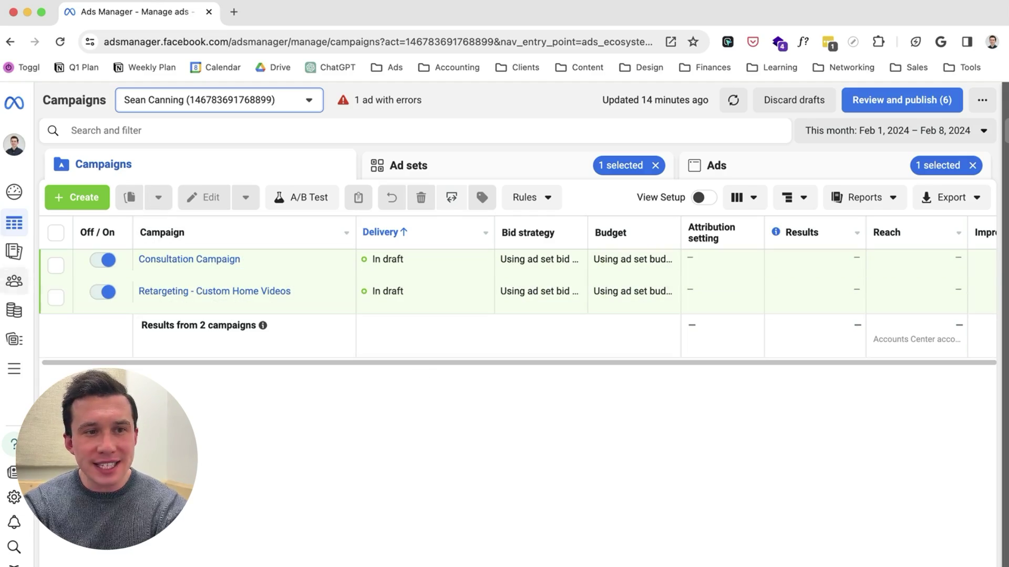
pyautogui.click(11, 251)
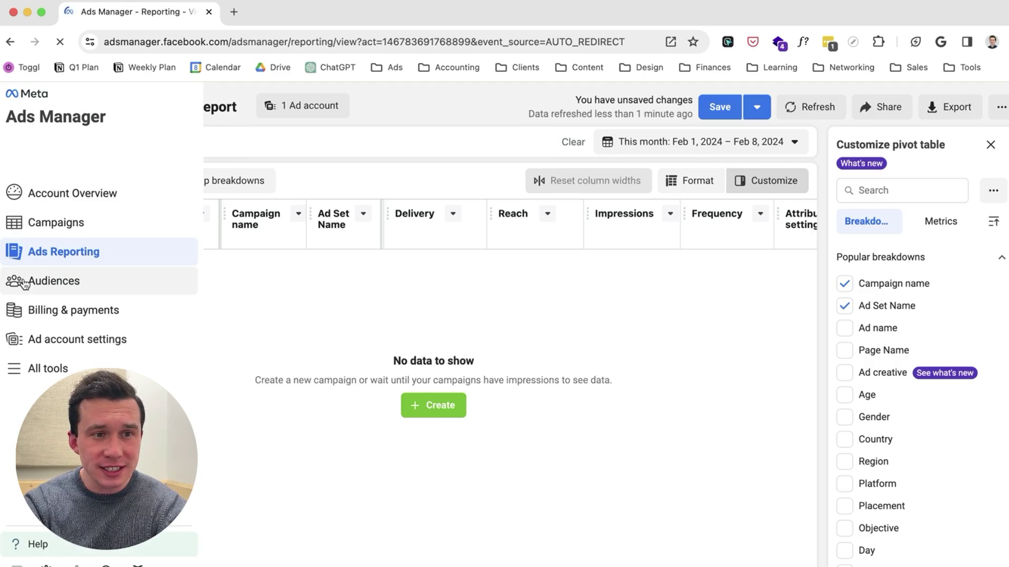
pyautogui.click(33, 282)
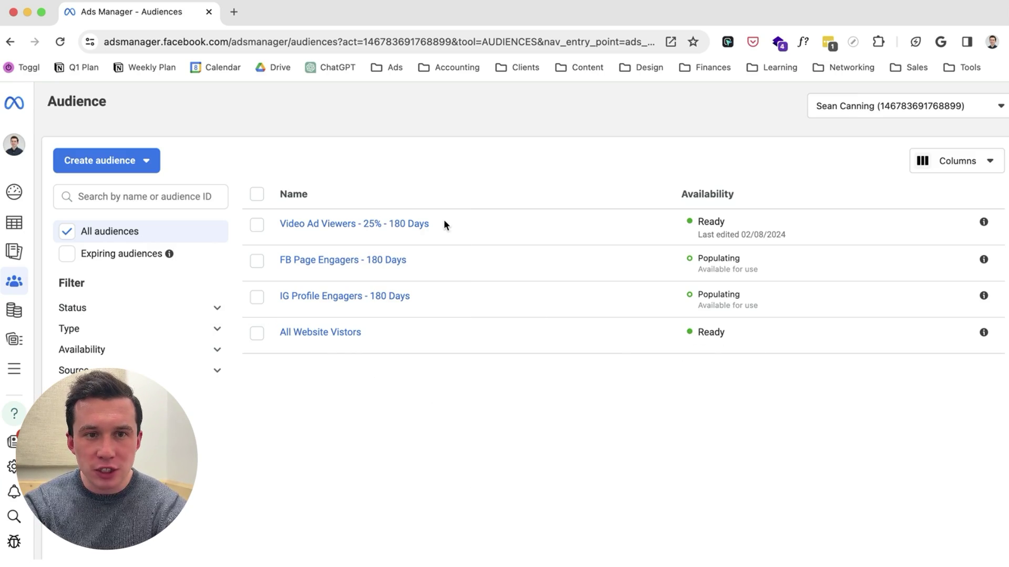
pyautogui.moveTo(384, 305)
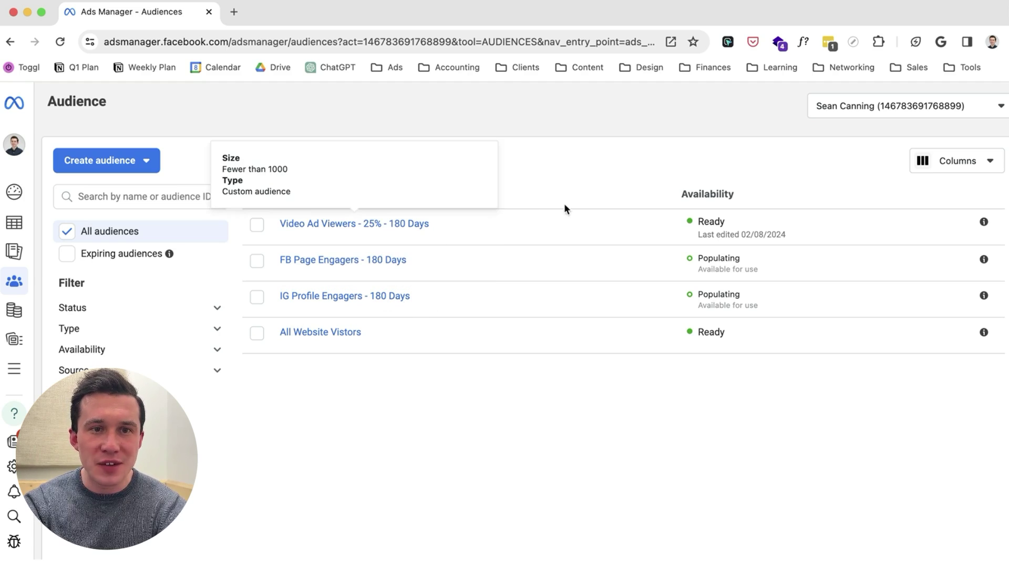
pyautogui.moveTo(14, 281)
pyautogui.click(48, 221)
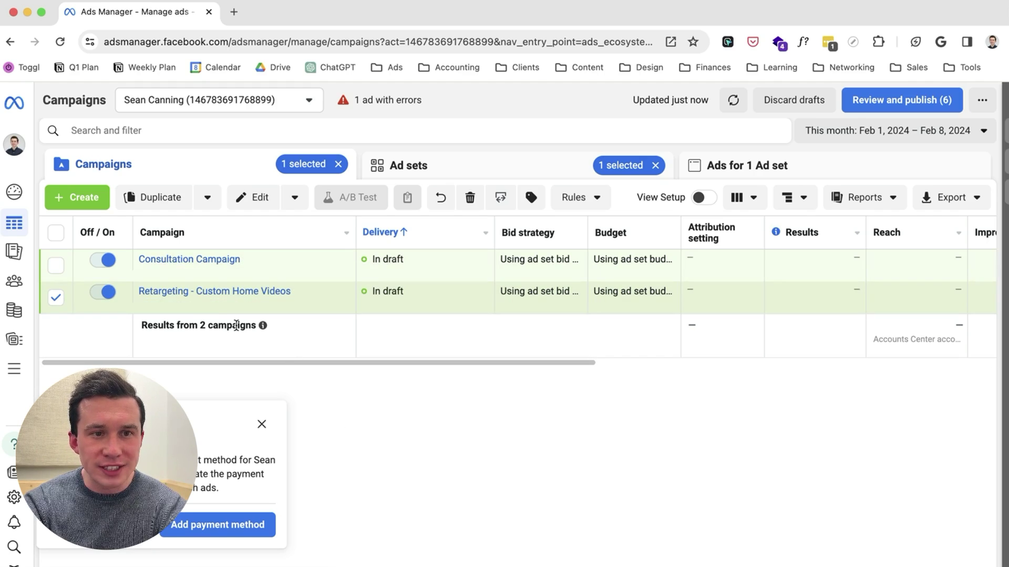
# - Review the Retargeting - Custom Home Videos campaign's Traffic objective, A/B test and Advantage budget options
pyautogui.click(216, 310)
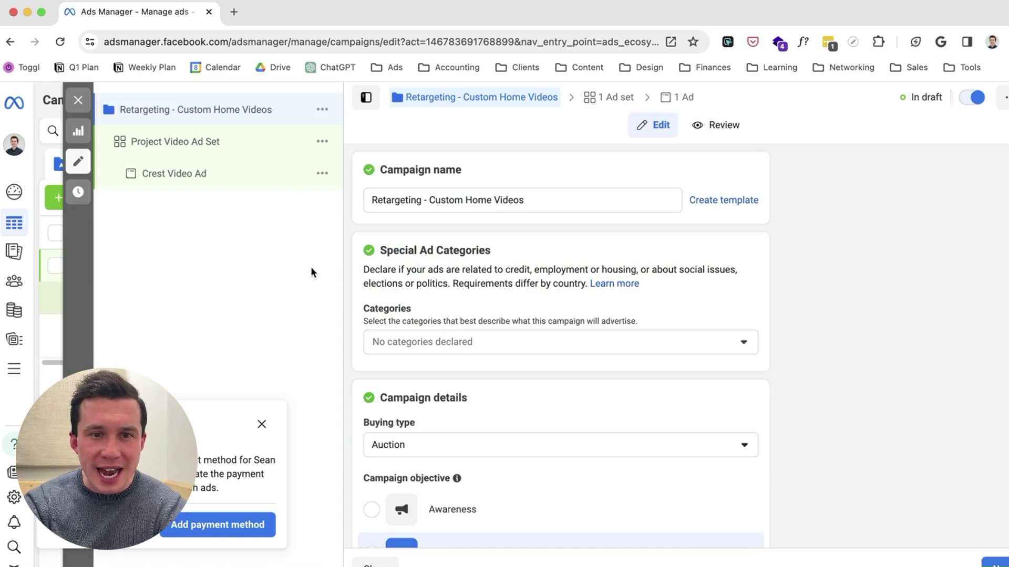
pyautogui.scroll(-5, 458, 343)
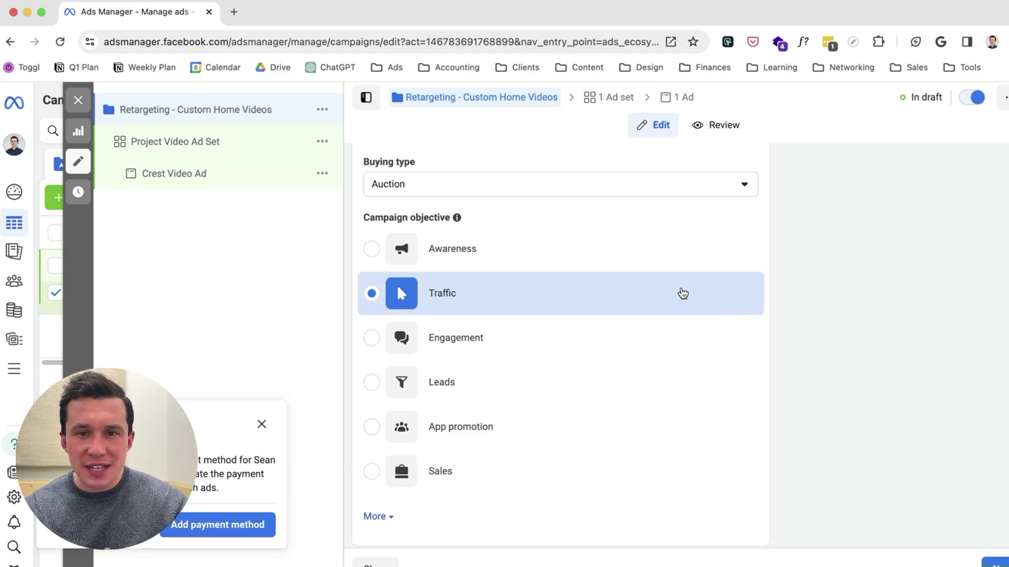
pyautogui.scroll(-4, 682, 293)
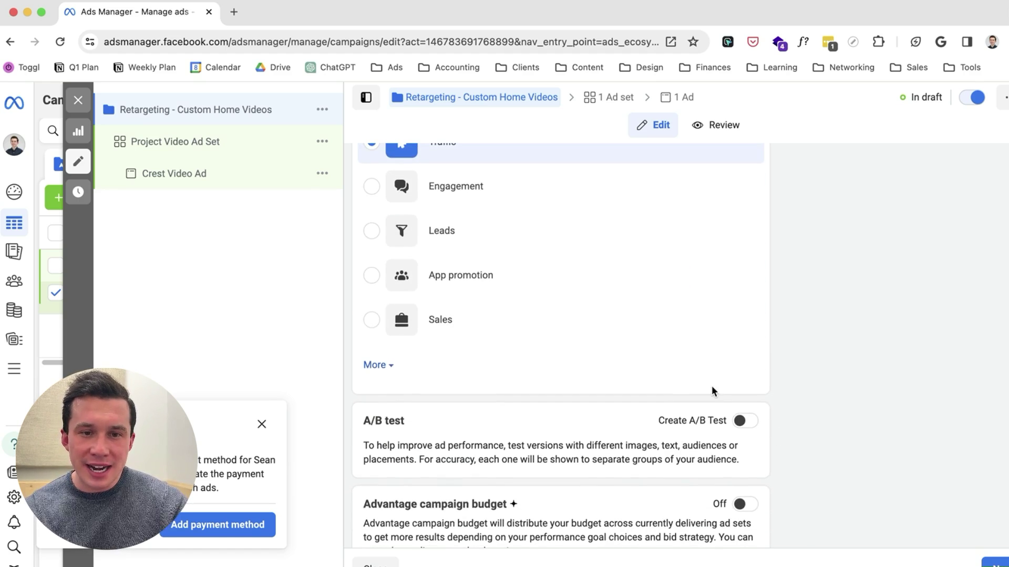
pyautogui.scroll(-1, 711, 389)
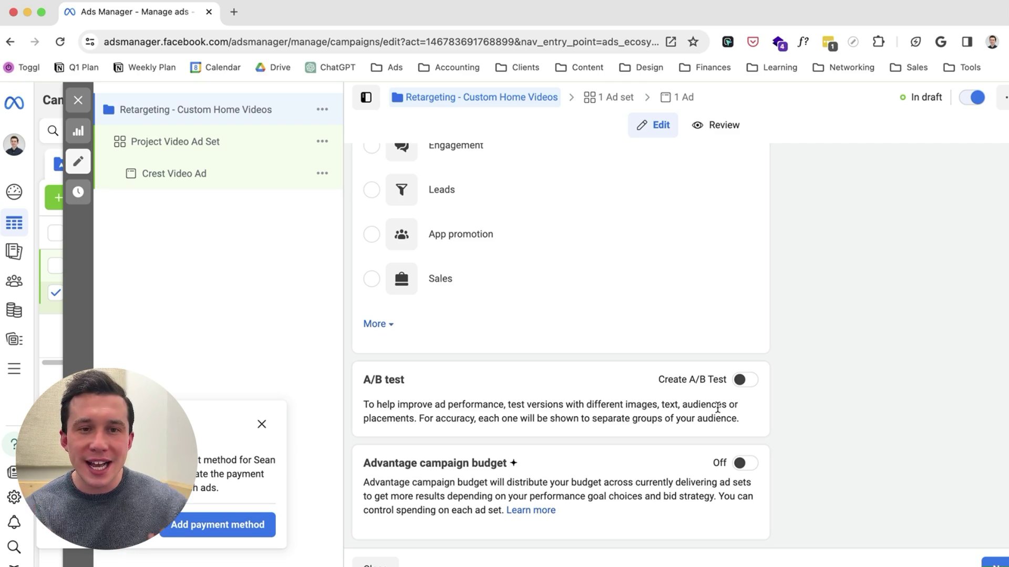
pyautogui.click(244, 145)
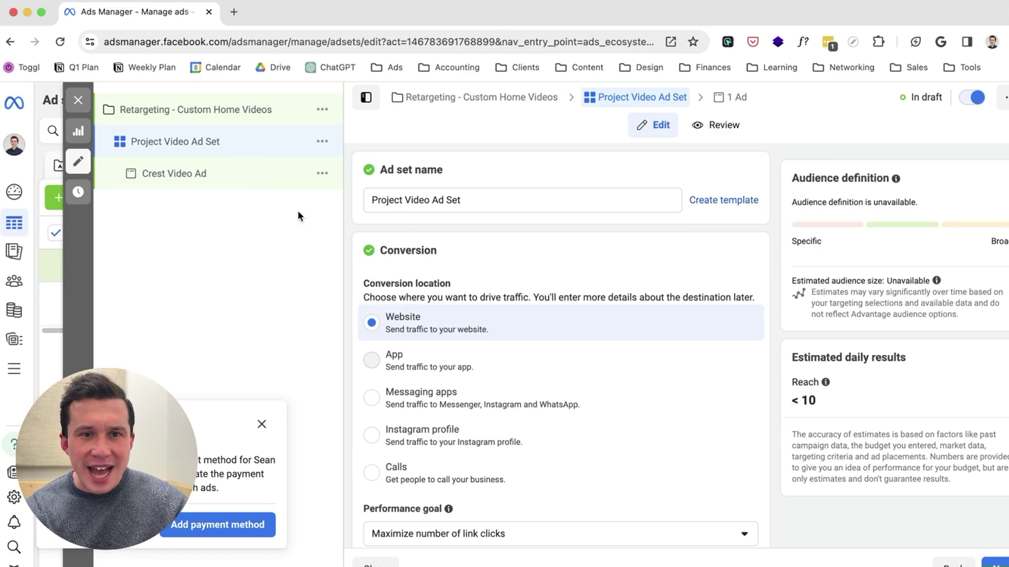
# - Change the Project Video Ad Set daily budget from $5.00 to $2.50
pyautogui.scroll(-3, 488, 360)
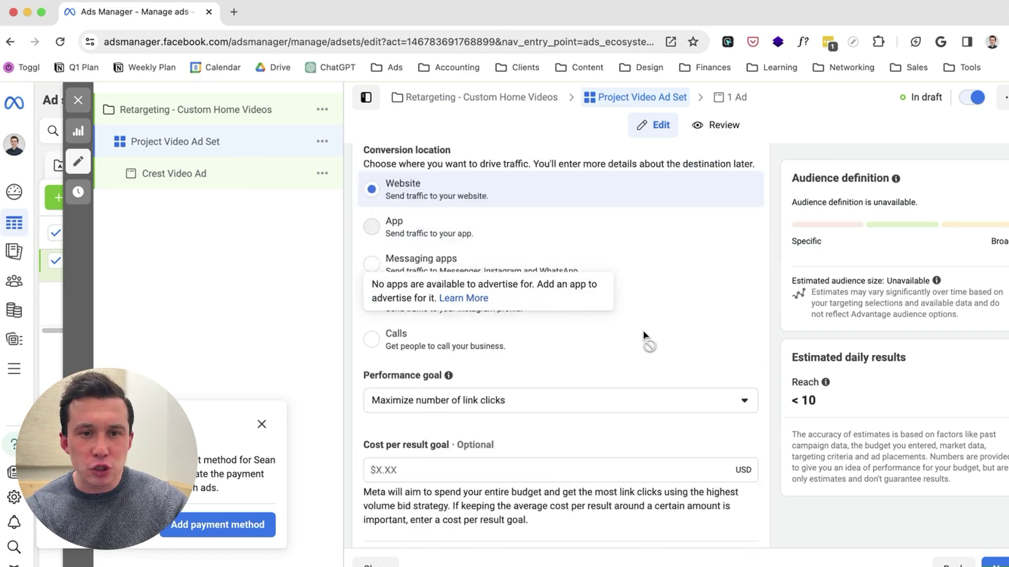
pyautogui.scroll(-5, 643, 335)
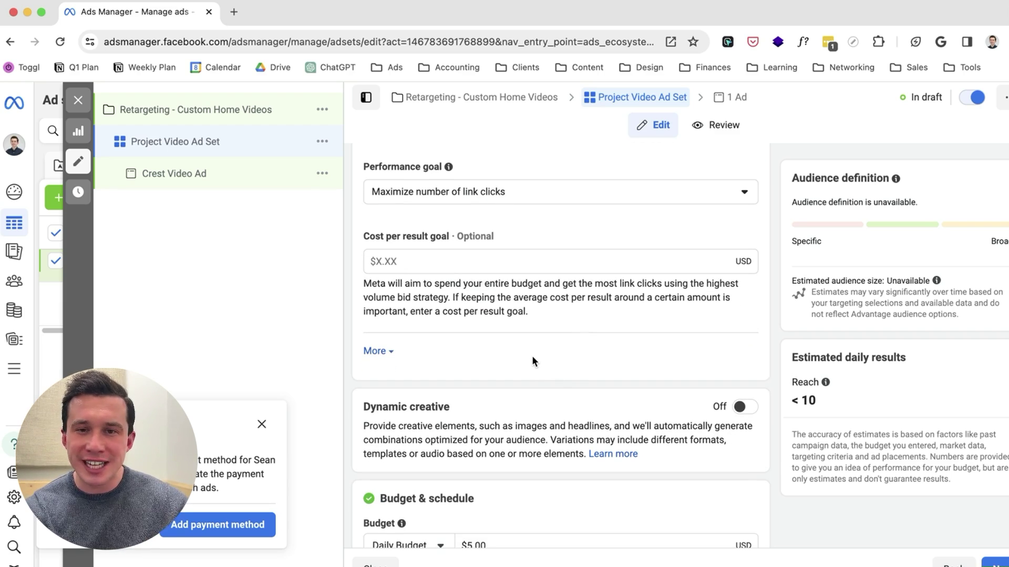
pyautogui.scroll(-5, 532, 359)
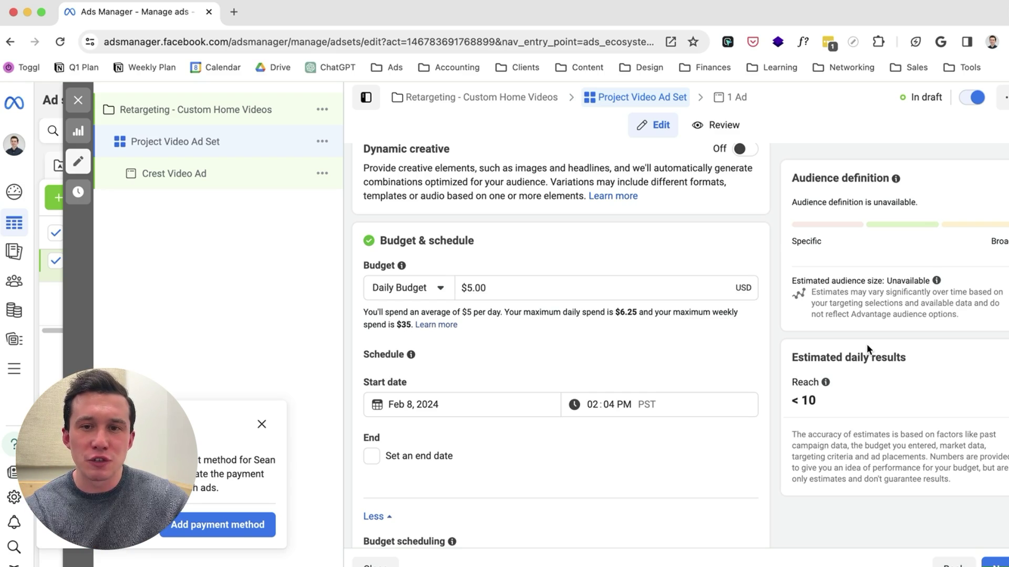
pyautogui.click(597, 282)
pyautogui.press('super+a')
pyautogui.write('2.50')
pyautogui.click(600, 350)
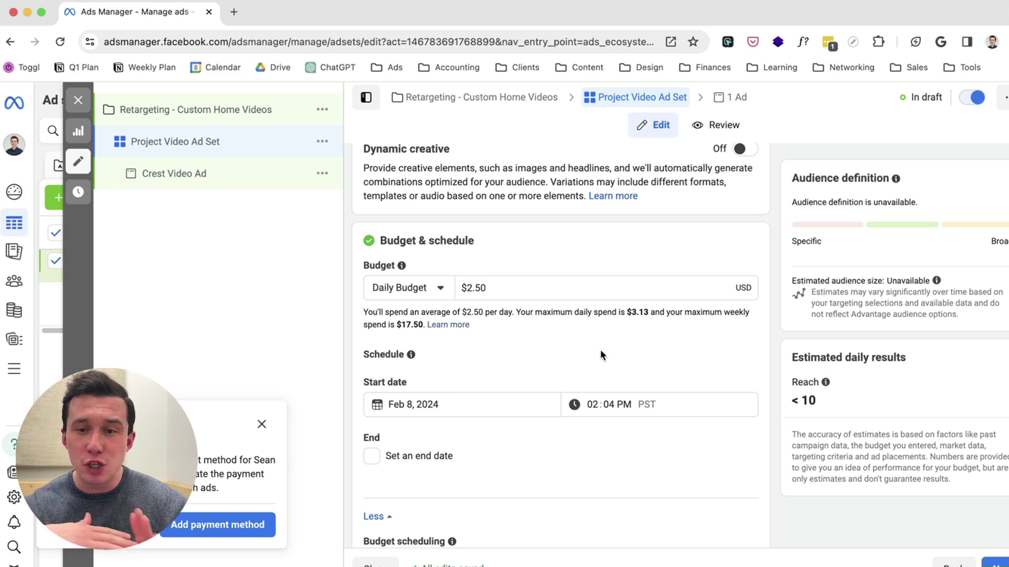
# - Check the three custom audiences, San Diego County, ages 25–65+, all genders and Advantage+ placements
pyautogui.scroll(-7, 600, 355)
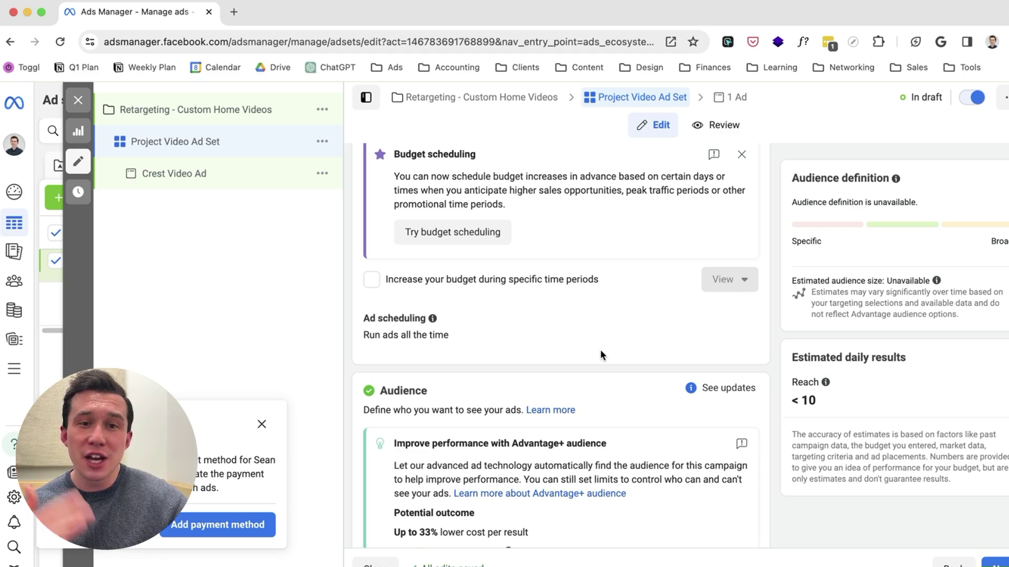
pyautogui.scroll(-5, 600, 351)
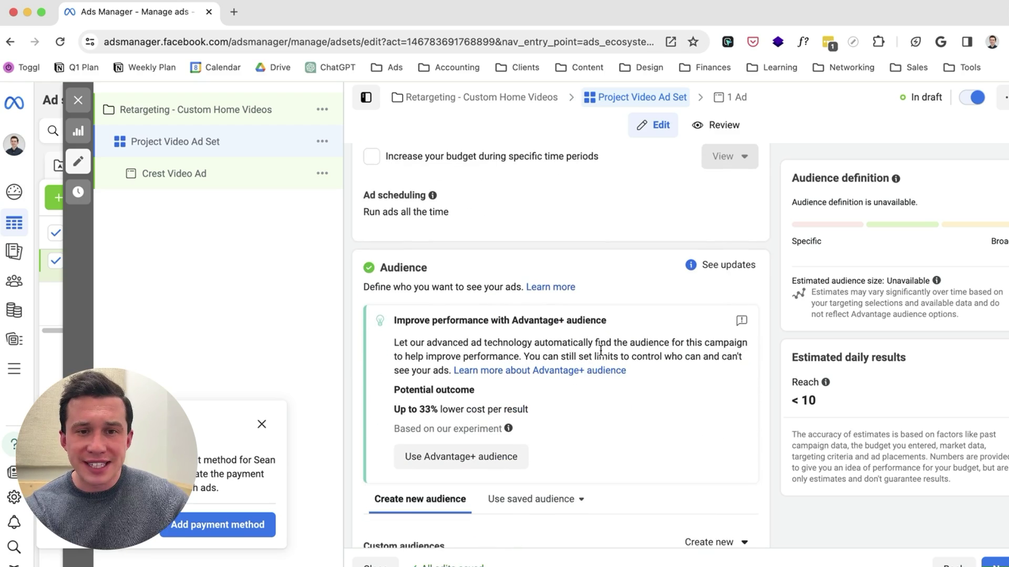
pyautogui.scroll(-2, 600, 352)
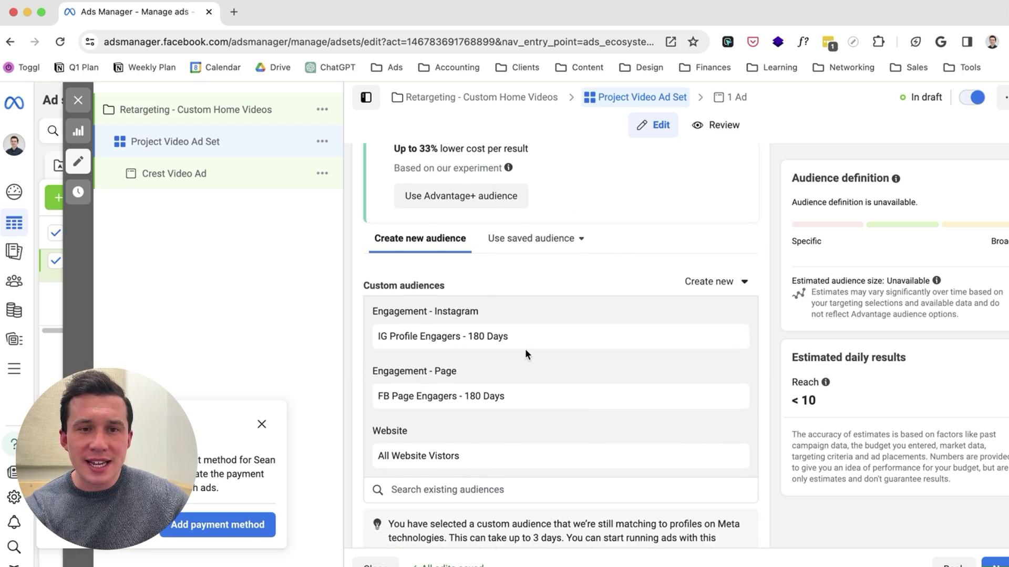
pyautogui.scroll(4, 508, 357)
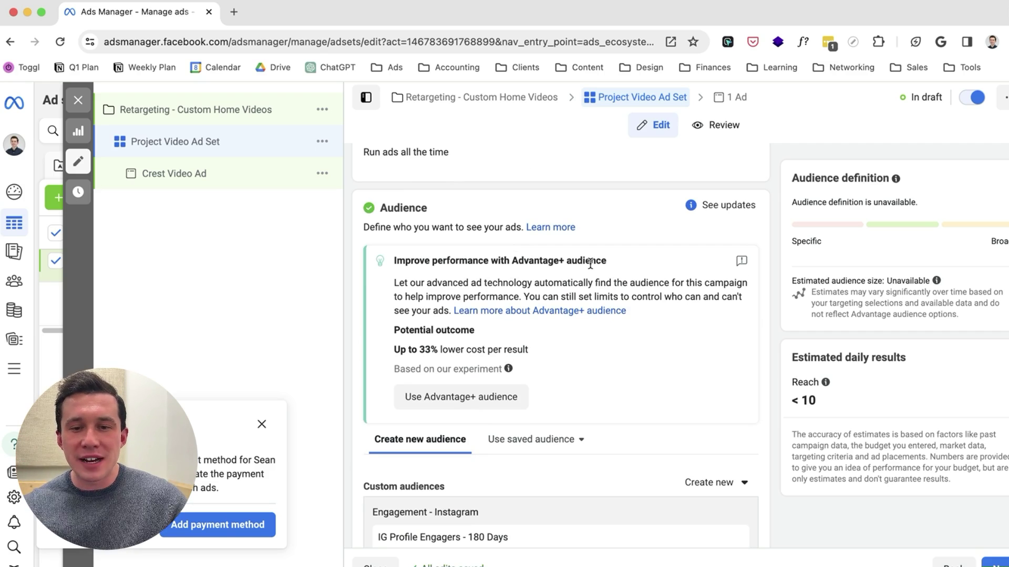
pyautogui.scroll(-4, 526, 364)
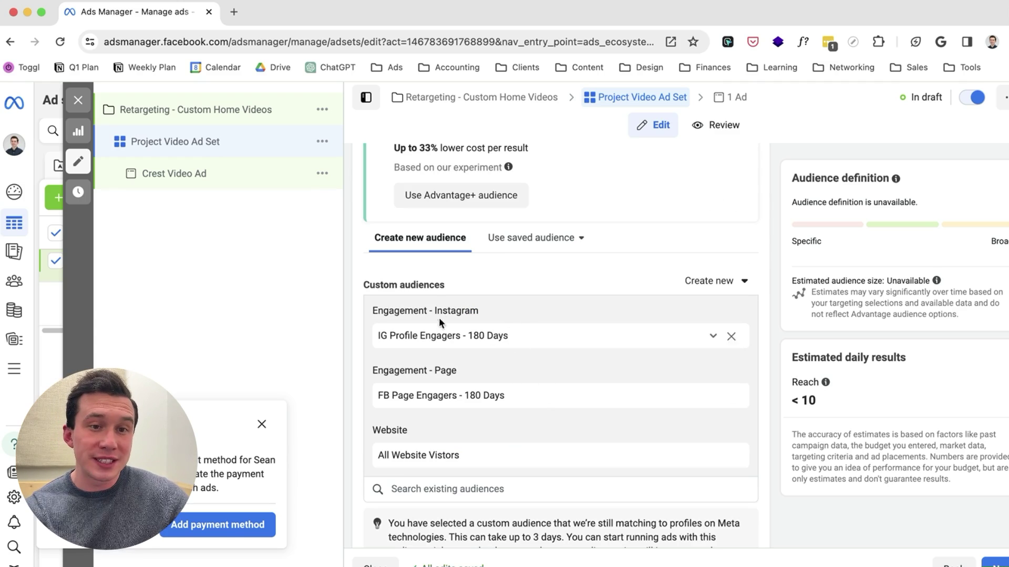
pyautogui.scroll(1, 434, 295)
pyautogui.scroll(-2, 492, 487)
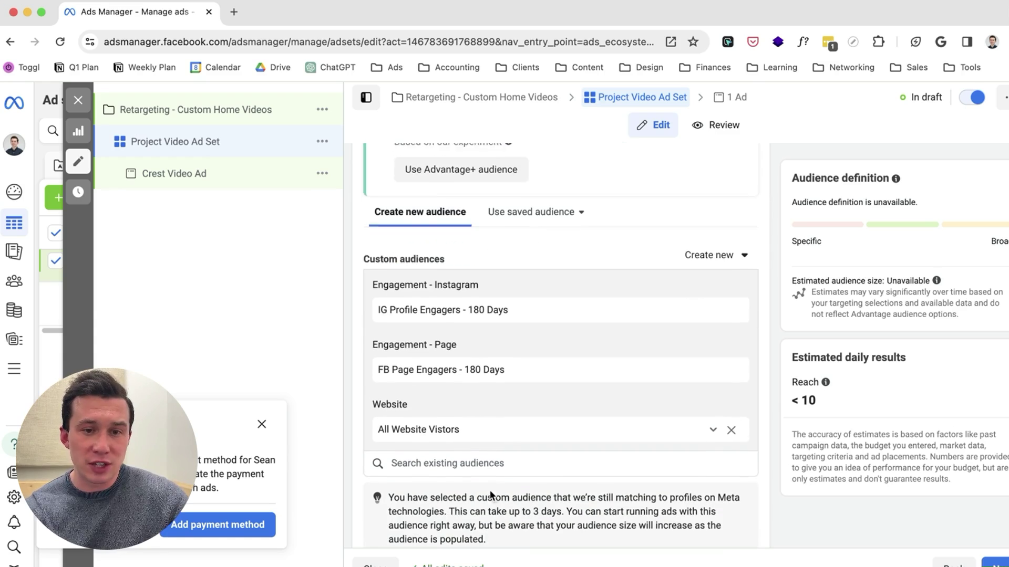
pyautogui.scroll(5, 487, 432)
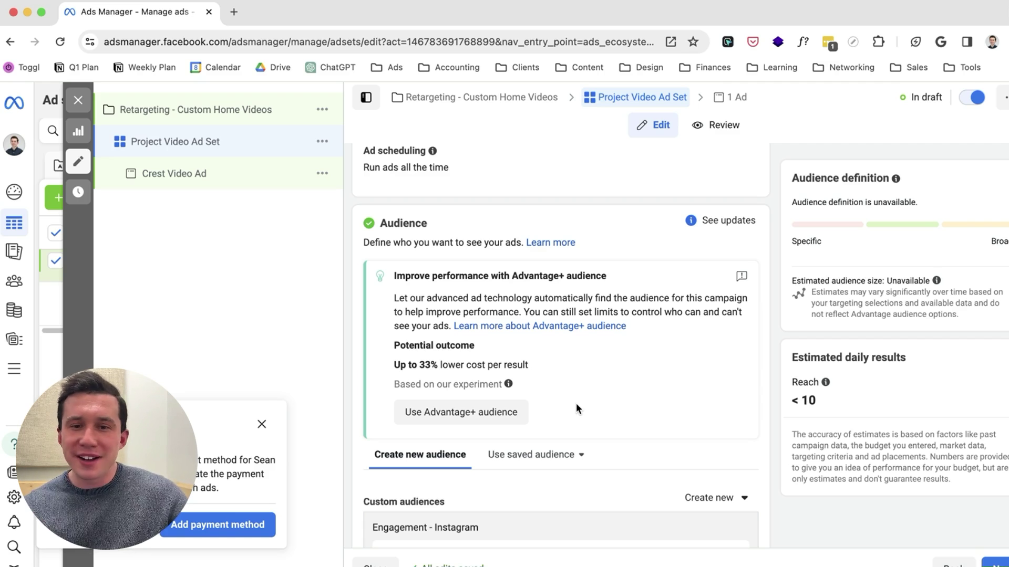
pyautogui.scroll(-9, 576, 409)
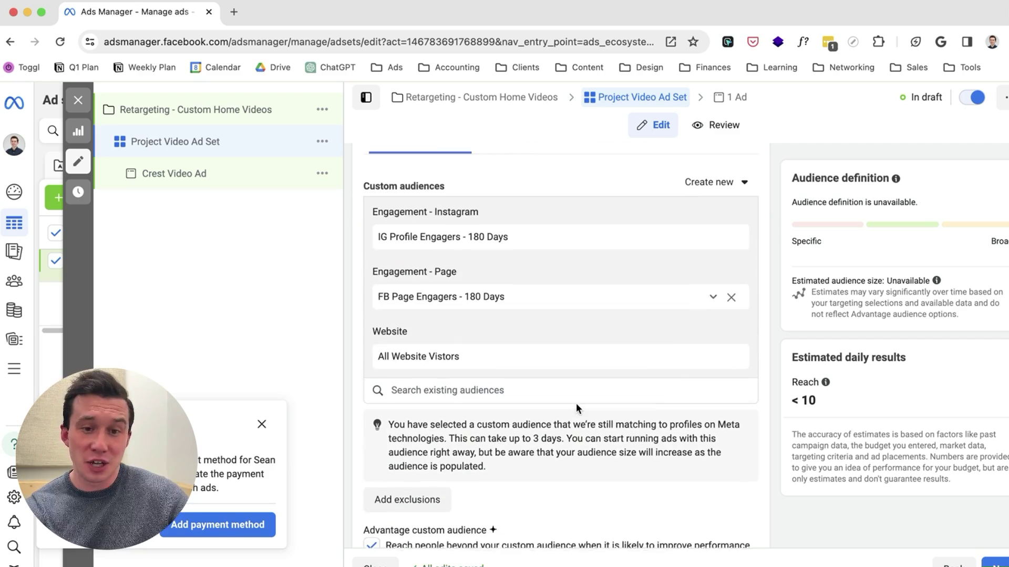
pyautogui.scroll(-5, 526, 388)
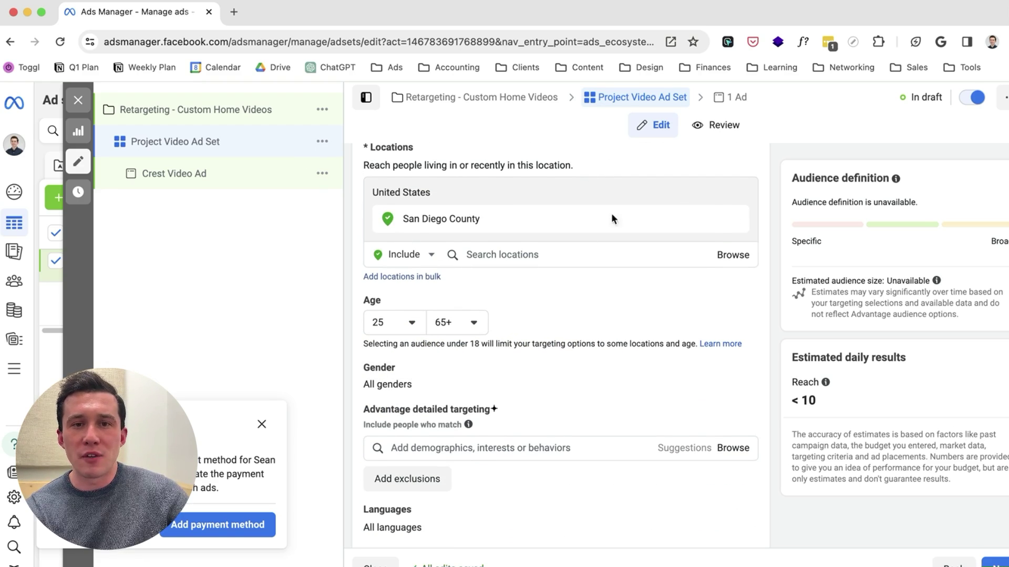
pyautogui.scroll(-5, 664, 331)
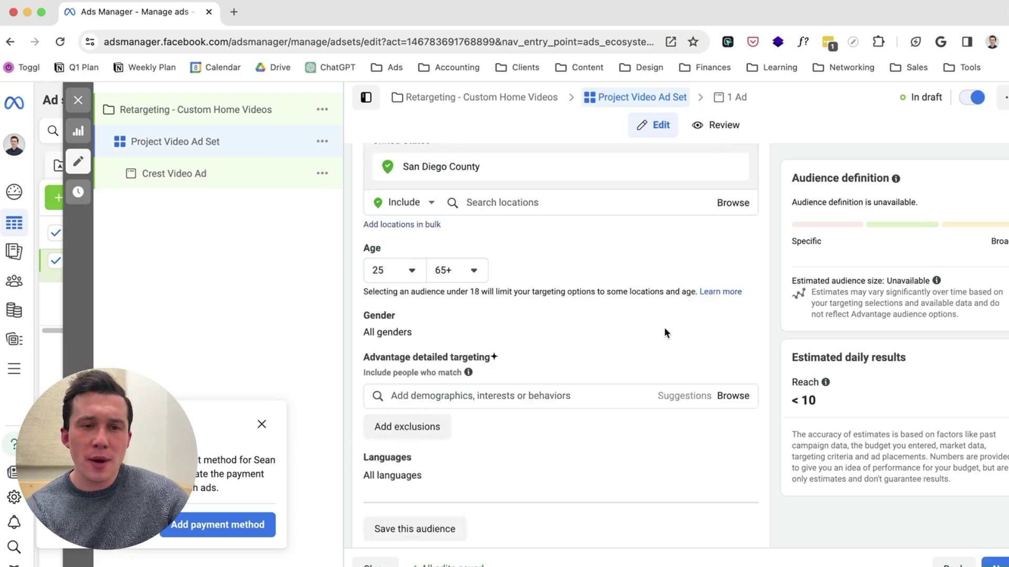
pyautogui.scroll(-1, 664, 332)
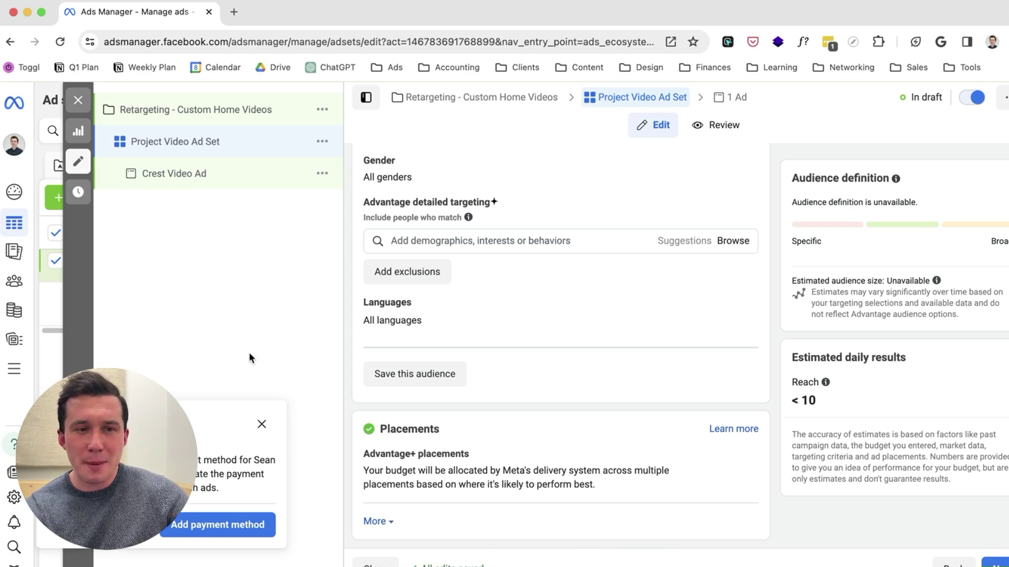
# - Leave the Retargeting editor and list Consultation Campaign's ad sets, showing Consultation Ad Set at $1.00 daily
pyautogui.click(78, 100)
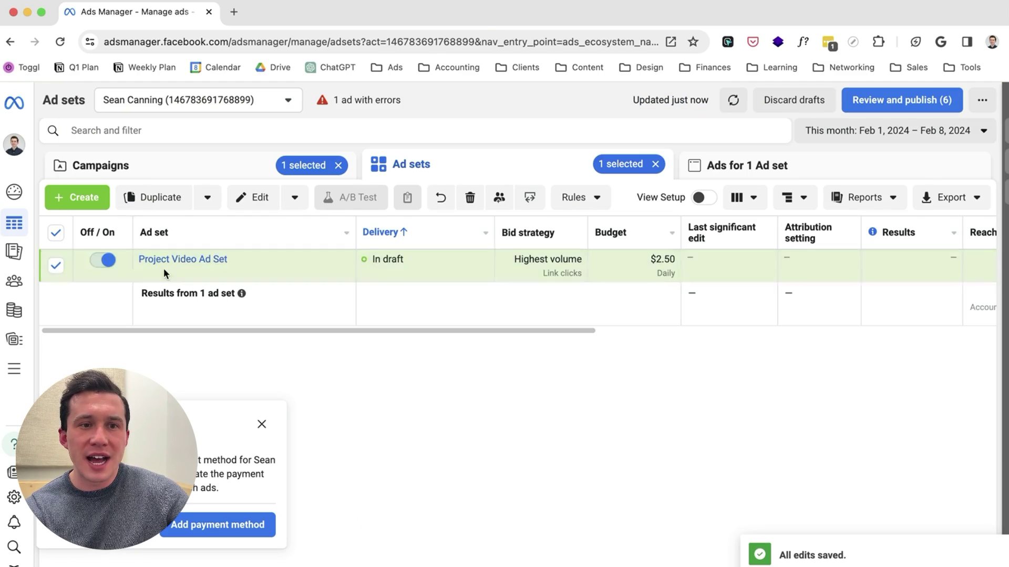
pyautogui.click(236, 166)
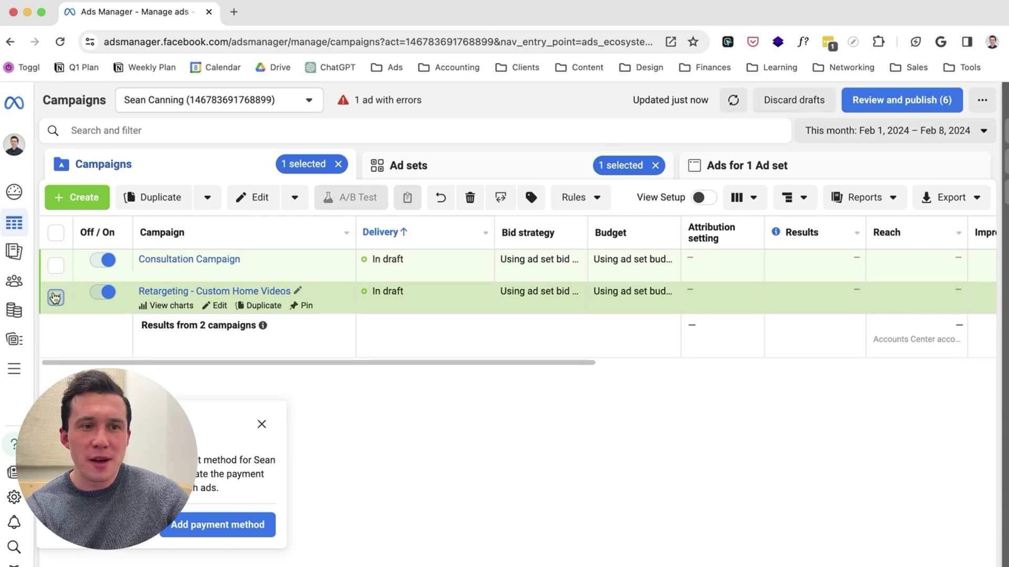
pyautogui.click(56, 297)
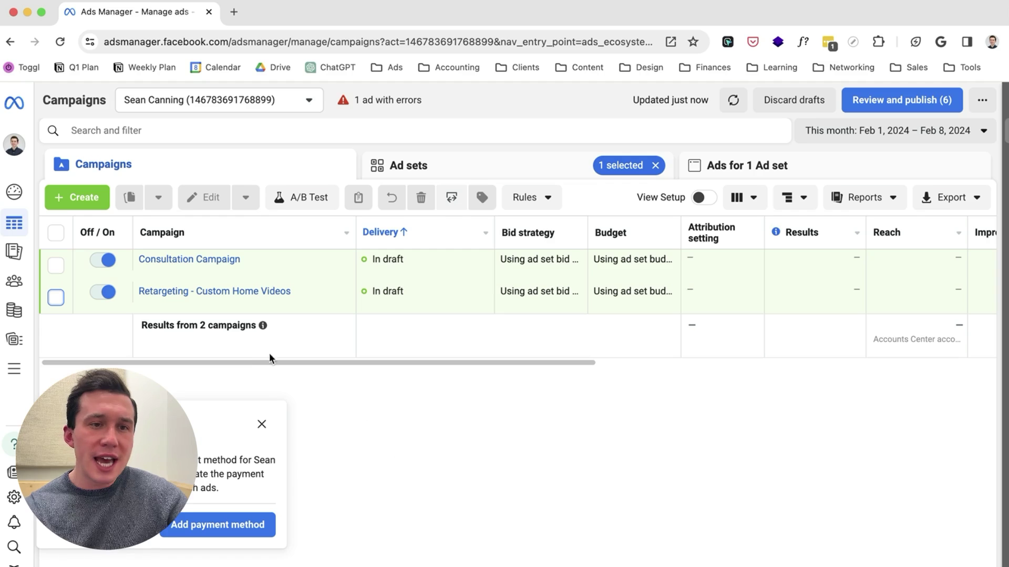
pyautogui.click(203, 260)
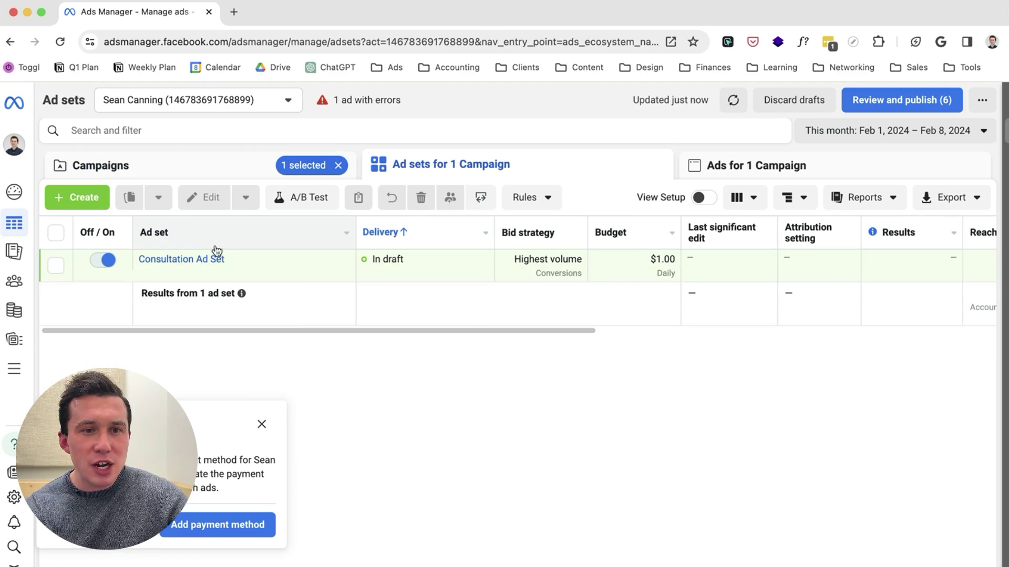
# - Open Consultation Ad Set's editor and confirm the Consultation Campaign uses the Leads objective
pyautogui.click(215, 273)
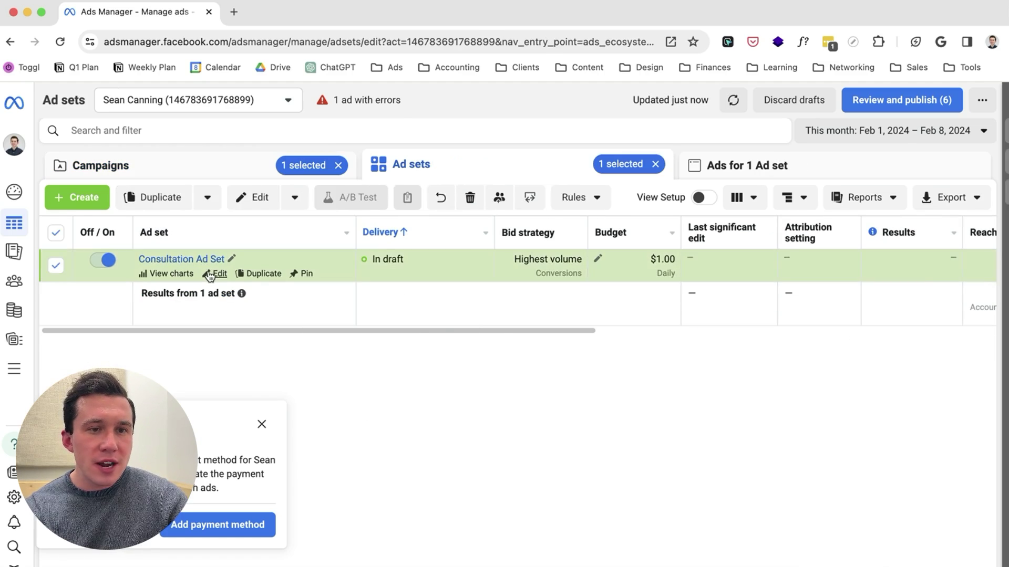
pyautogui.click(231, 121)
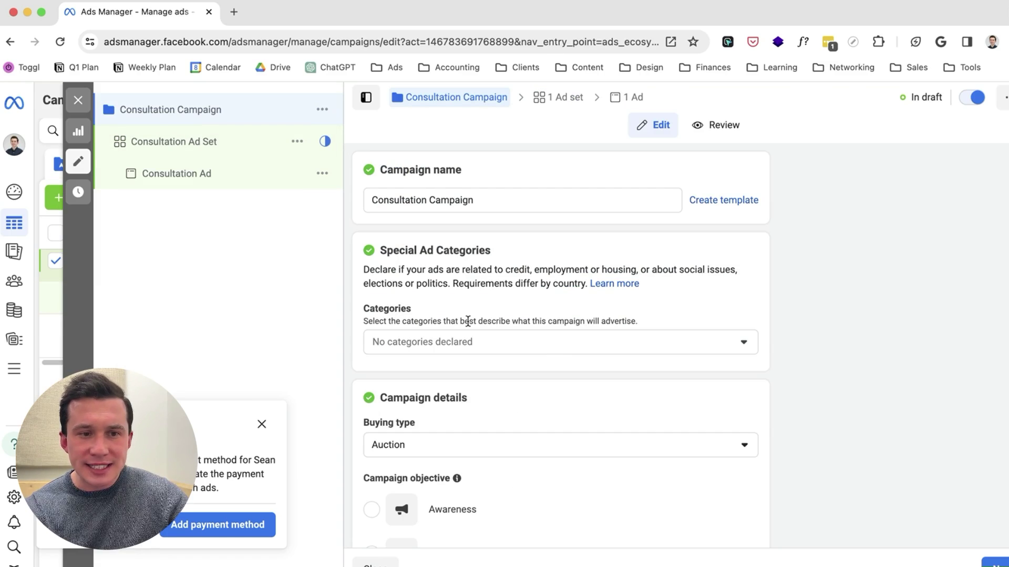
pyautogui.scroll(-5, 559, 348)
pyautogui.scroll(-5, 507, 447)
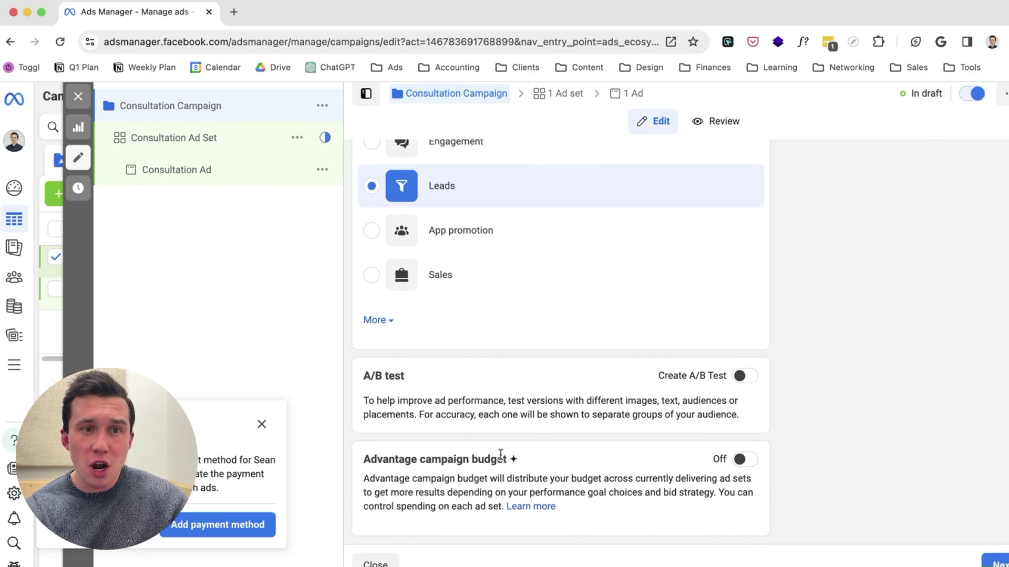
pyautogui.scroll(2, 502, 453)
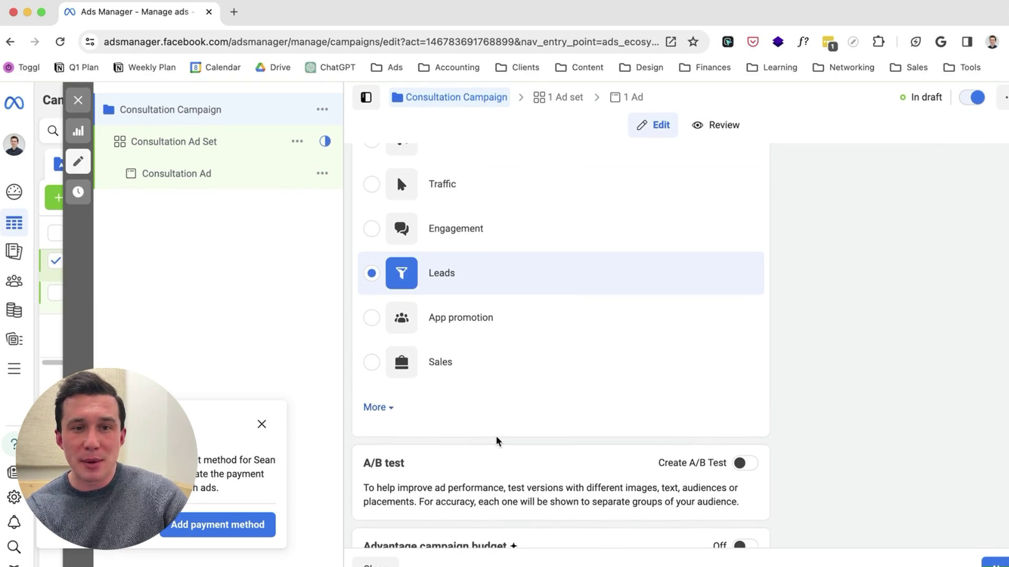
pyautogui.scroll(2, 500, 440)
# - Review Consultation Ad Set's $1.00 daily budget, video-viewer audience, San Diego County and ages 25–65+
pyautogui.click(210, 141)
pyautogui.scroll(-2, 587, 335)
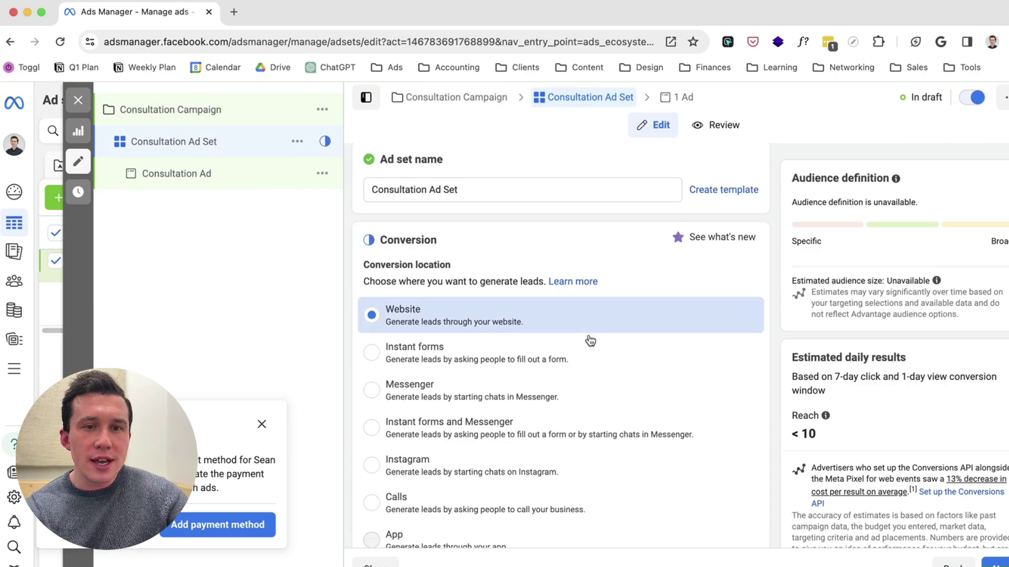
pyautogui.scroll(-3, 624, 284)
pyautogui.scroll(-3, 624, 286)
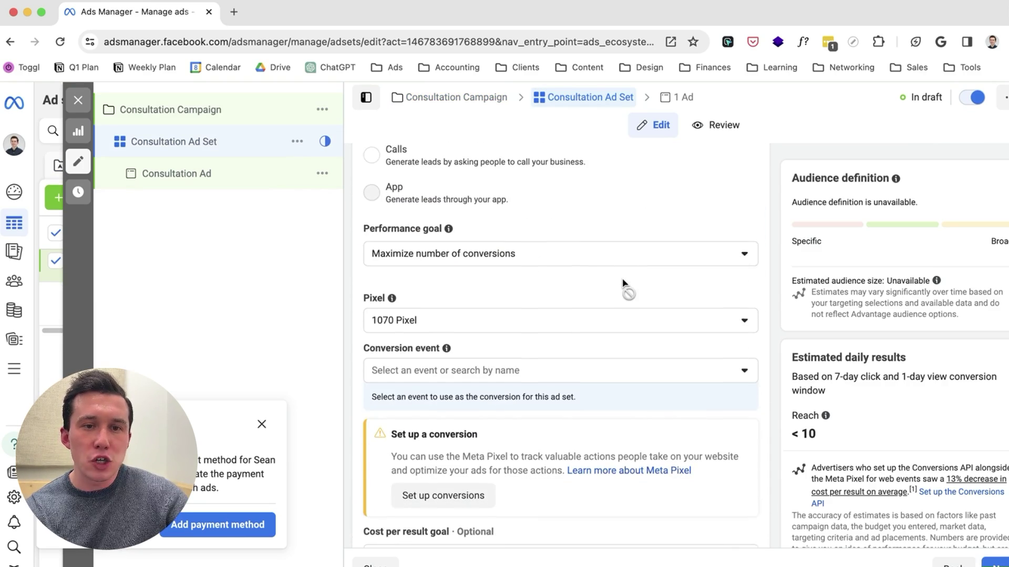
pyautogui.scroll(-1, 773, 376)
pyautogui.scroll(-5, 550, 331)
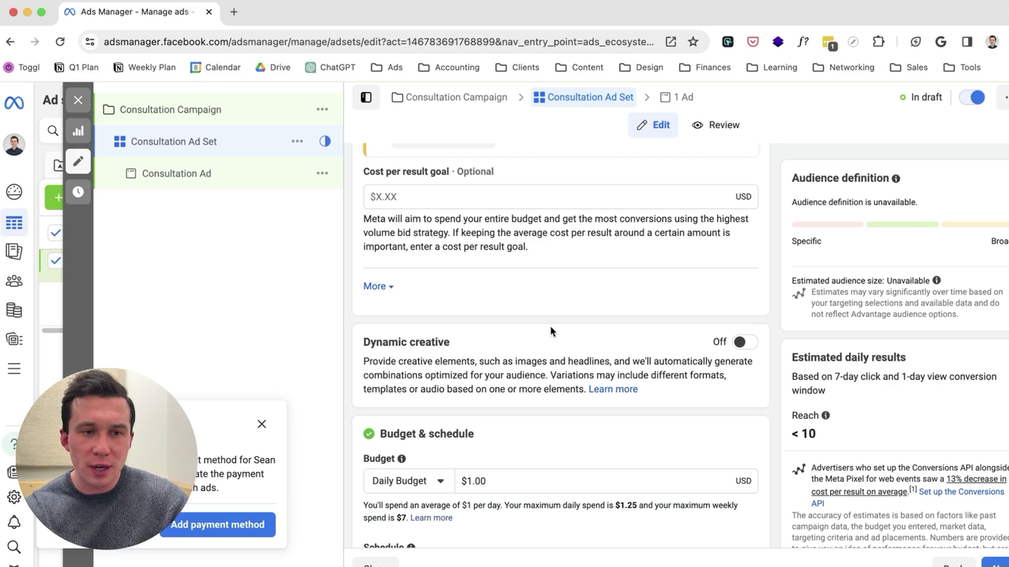
pyautogui.scroll(-3, 550, 331)
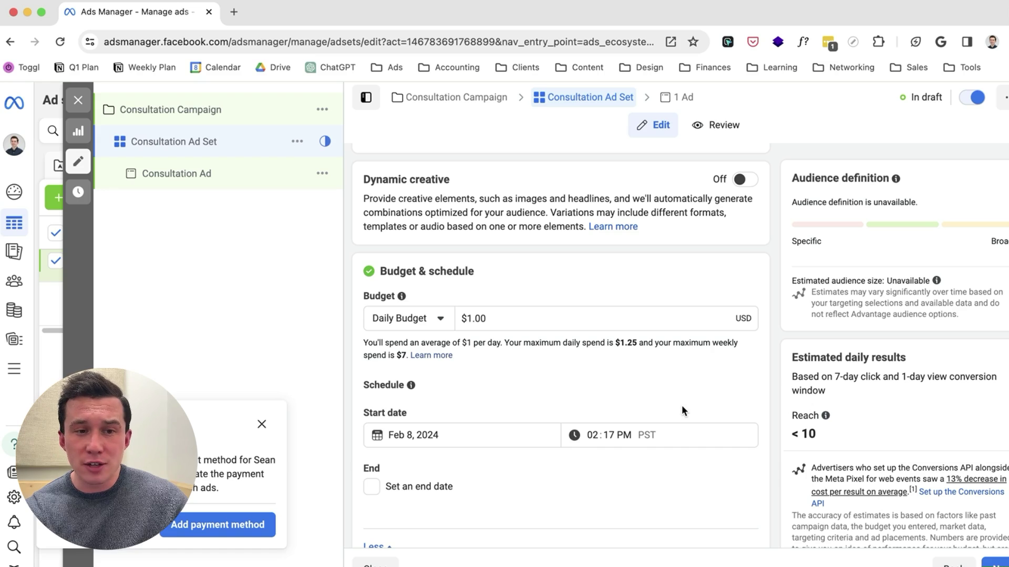
pyautogui.scroll(-7, 682, 411)
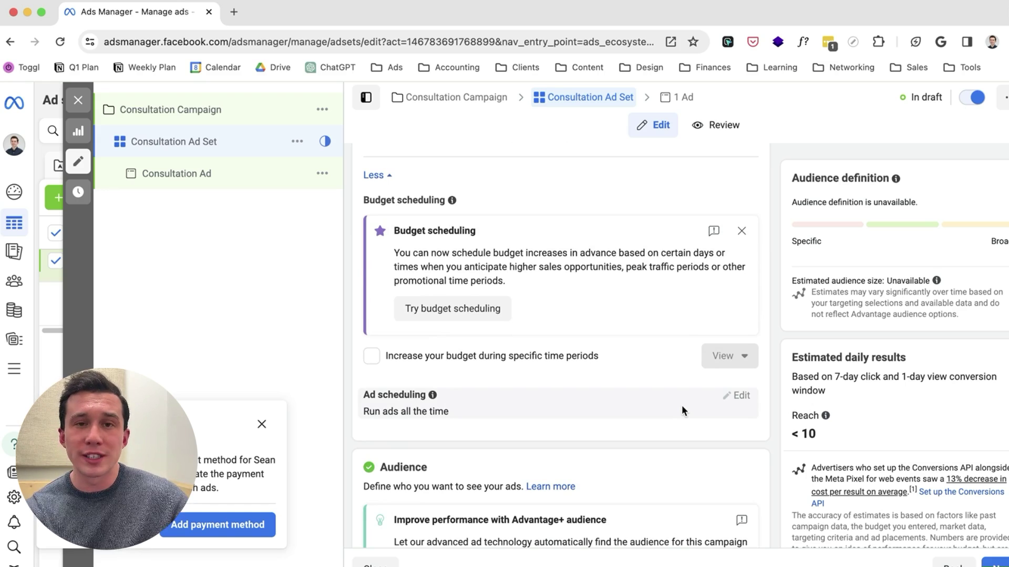
pyautogui.scroll(-6, 682, 407)
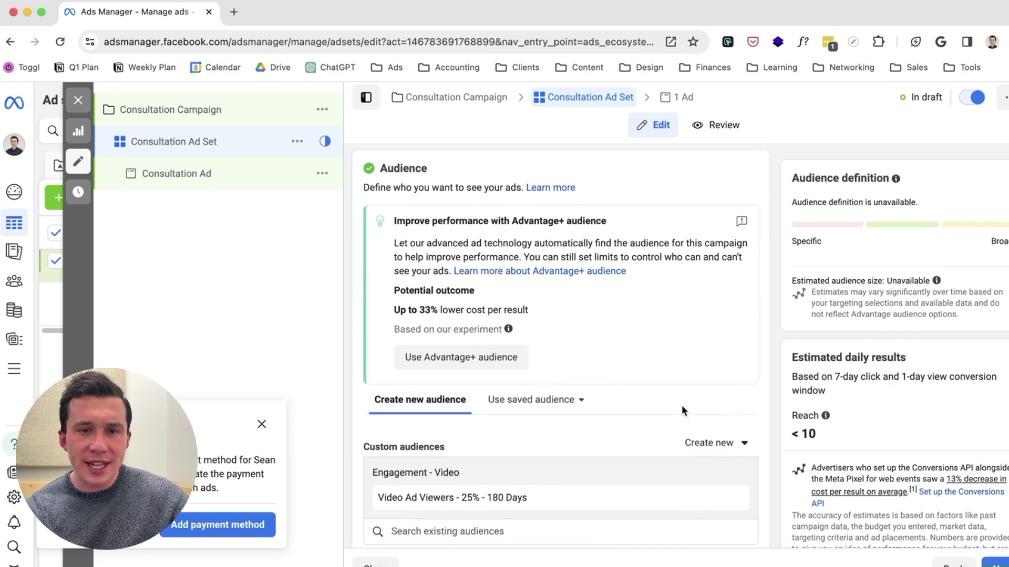
pyautogui.scroll(-2, 591, 289)
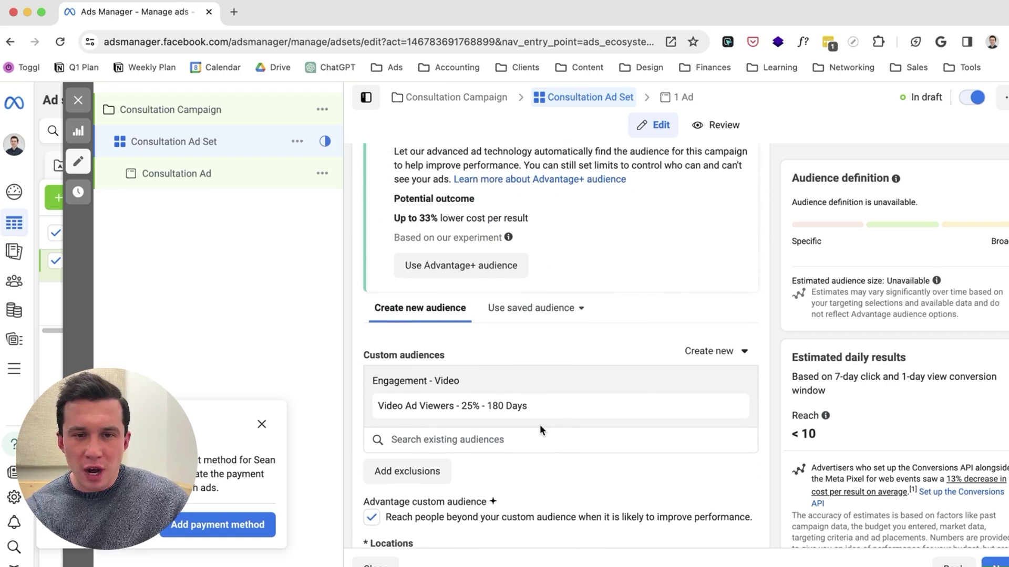
pyautogui.scroll(-7, 564, 459)
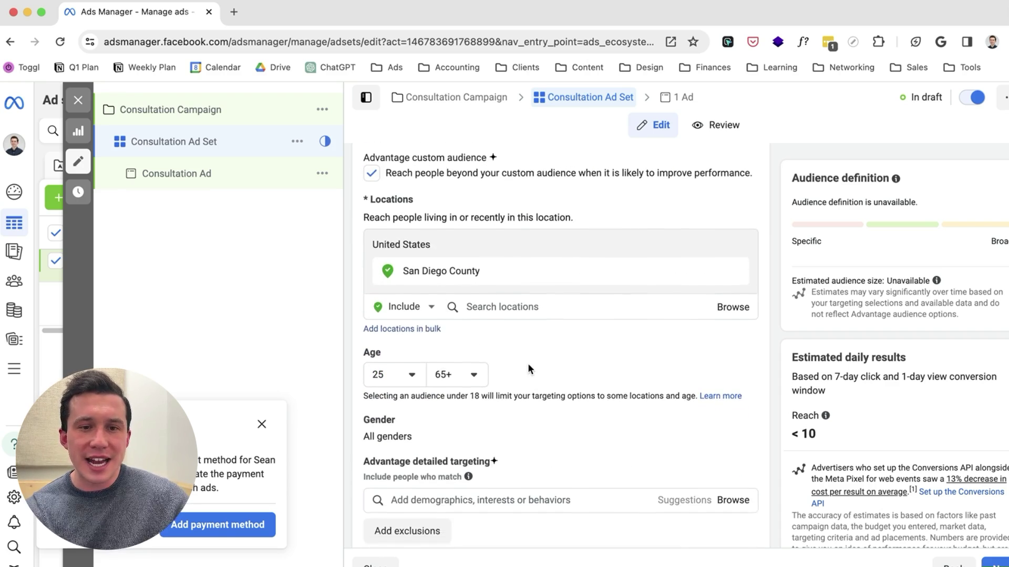